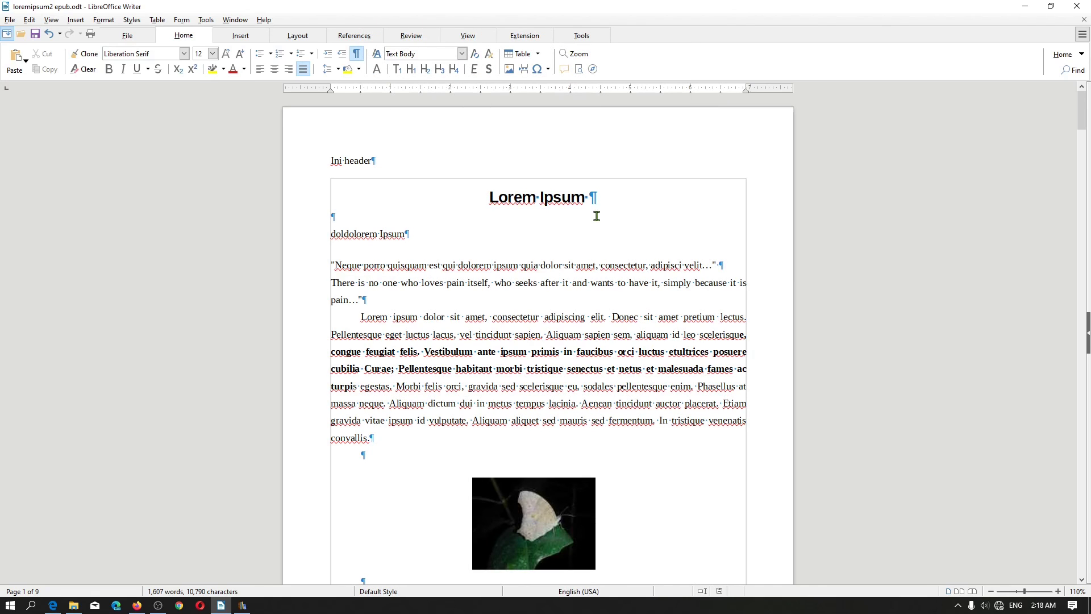
# - Switch to calibre to examine the first book's title and author, and return to the Writer document
pyautogui.hotkey('alt', 'Tab')
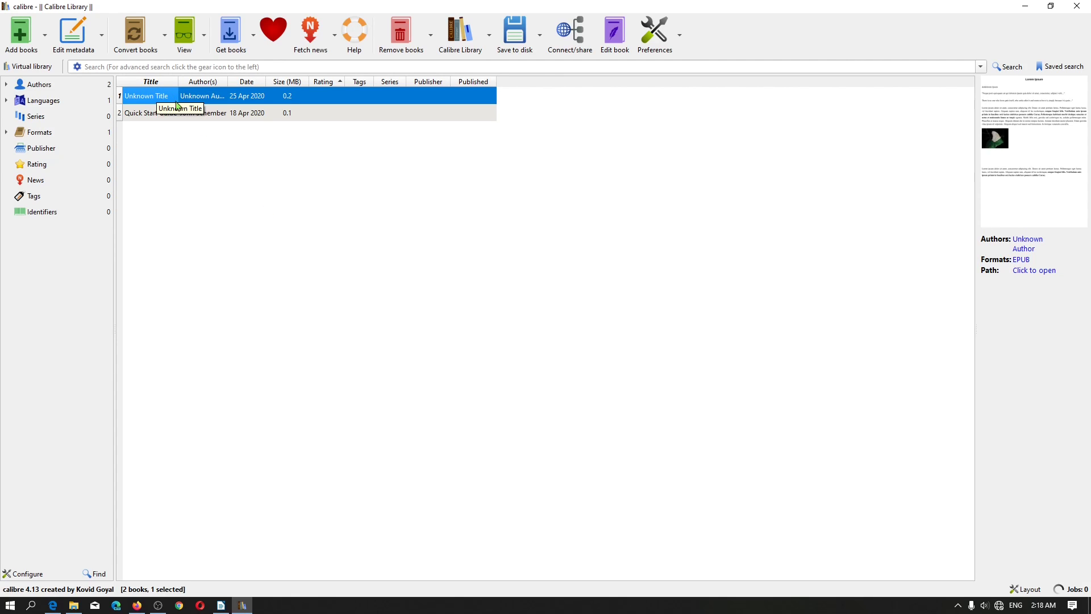
pyautogui.doubleClick(214, 108)
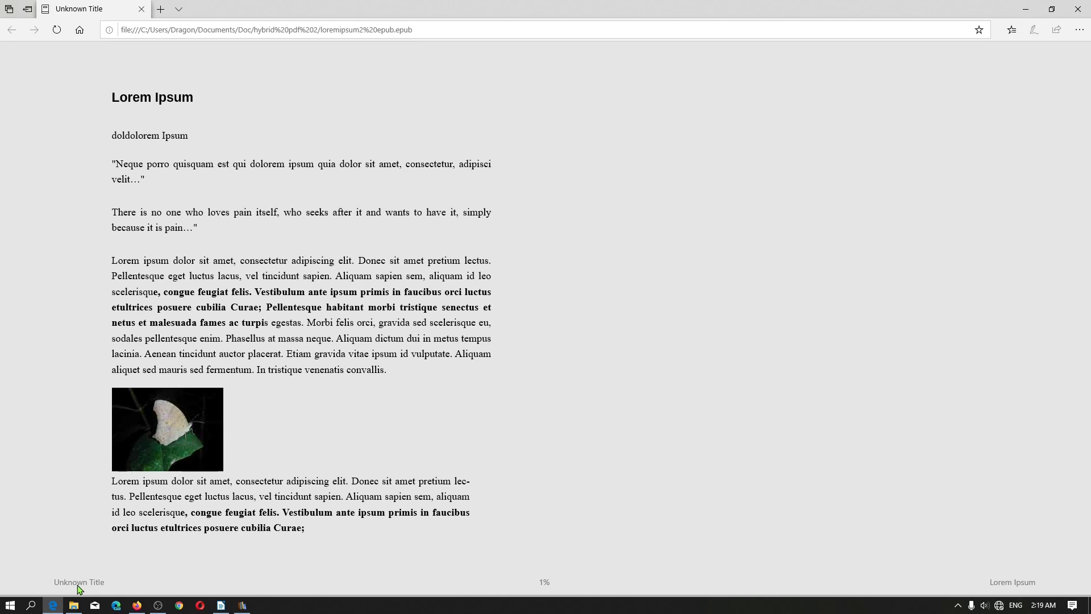
pyautogui.click(221, 605)
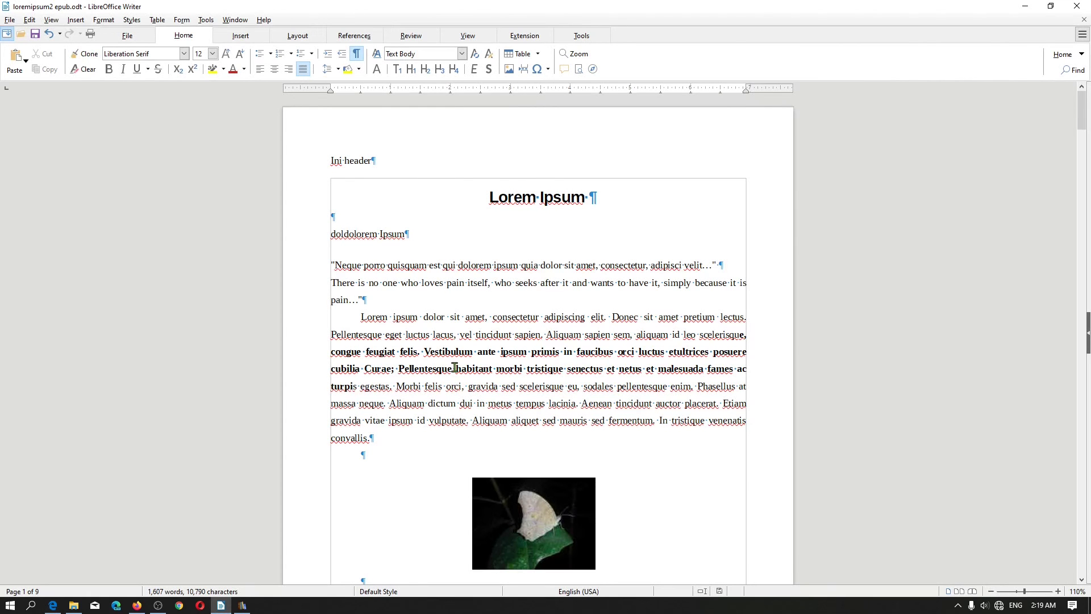
# - Open the EPUB export settings and read the help on the Identifier and Title metadata
pyautogui.click(11, 20)
pyautogui.moveTo(71, 246)
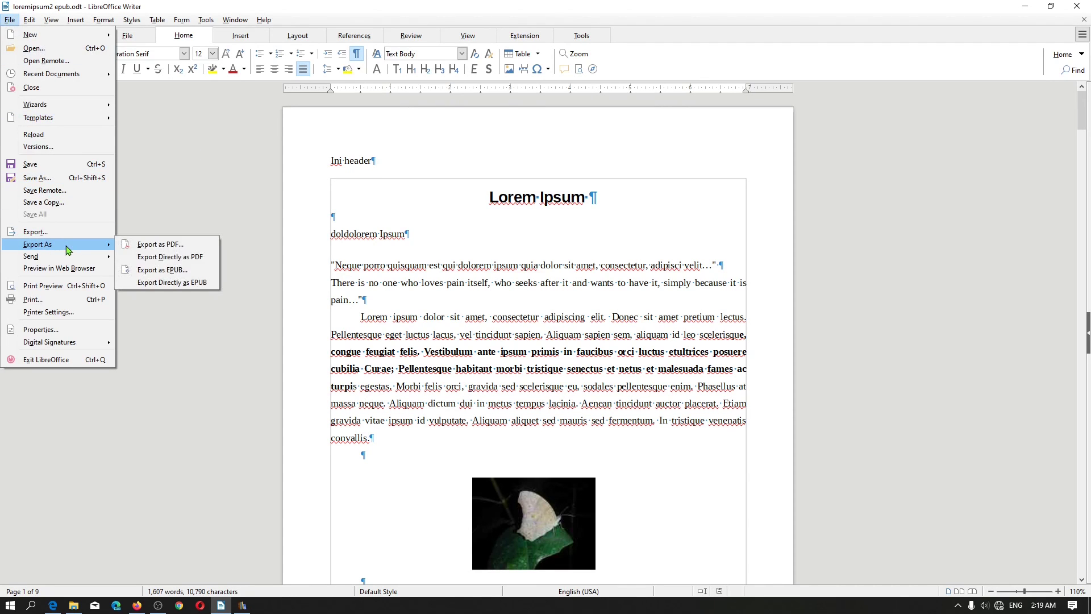
pyautogui.click(181, 272)
pyautogui.click(540, 332)
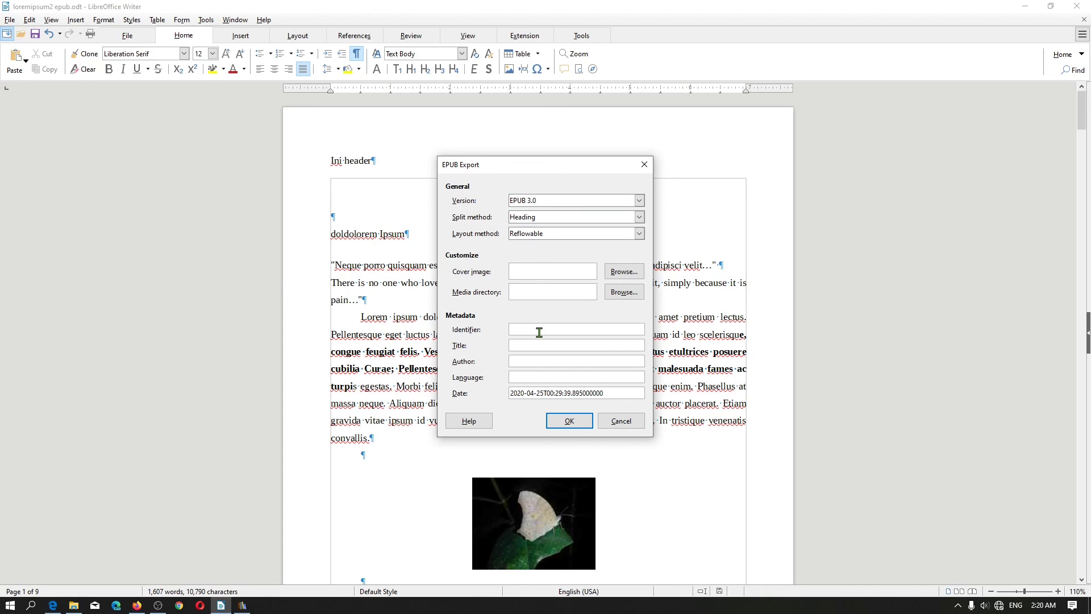
pyautogui.click(470, 420)
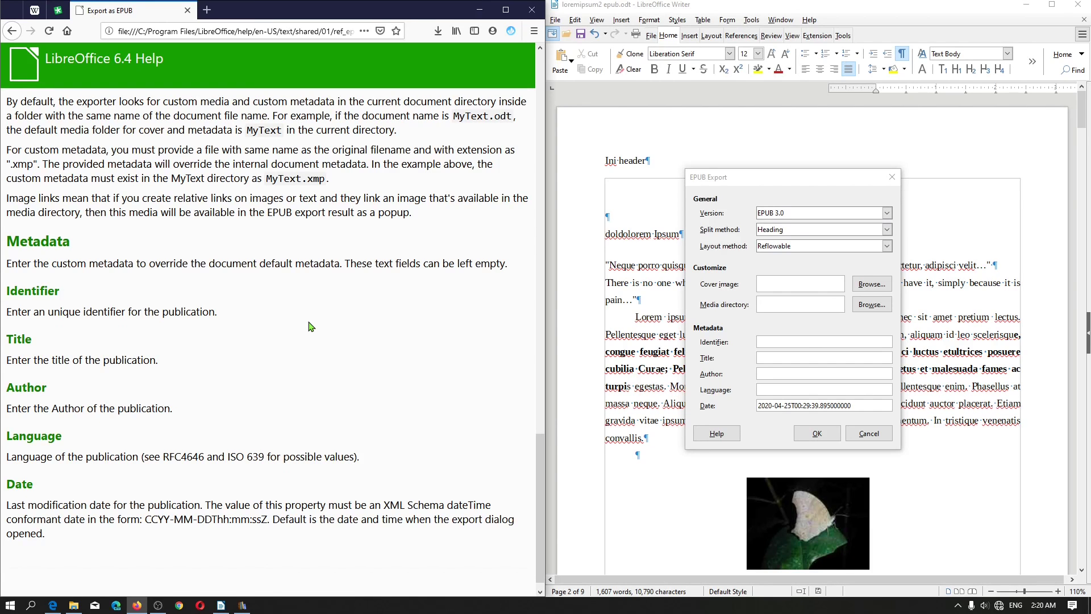
pyautogui.doubleClick(20, 292)
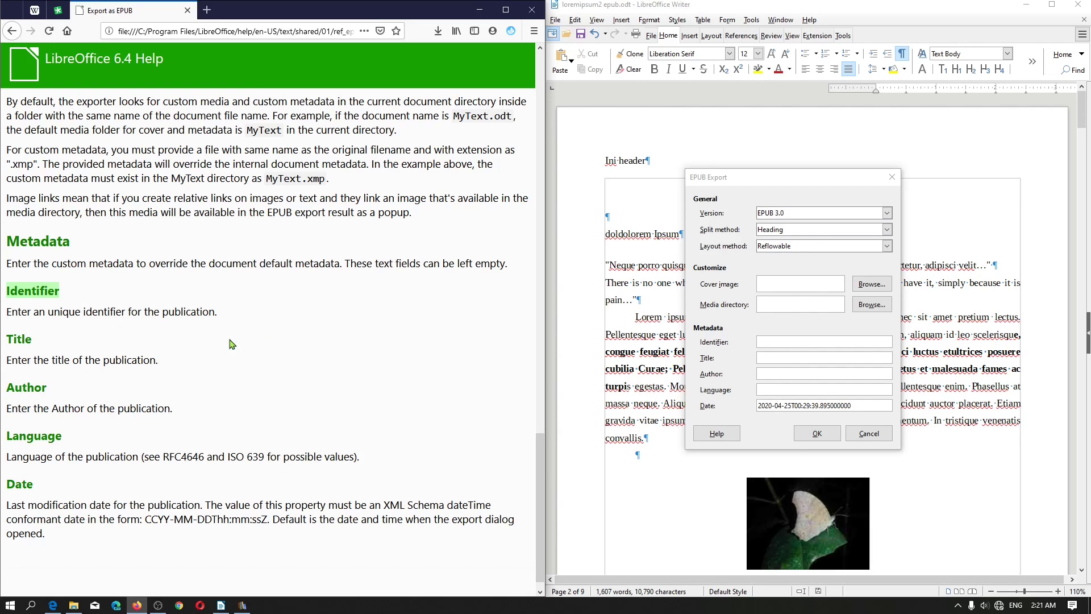
pyautogui.moveTo(8, 339); pyautogui.dragTo(29, 340)
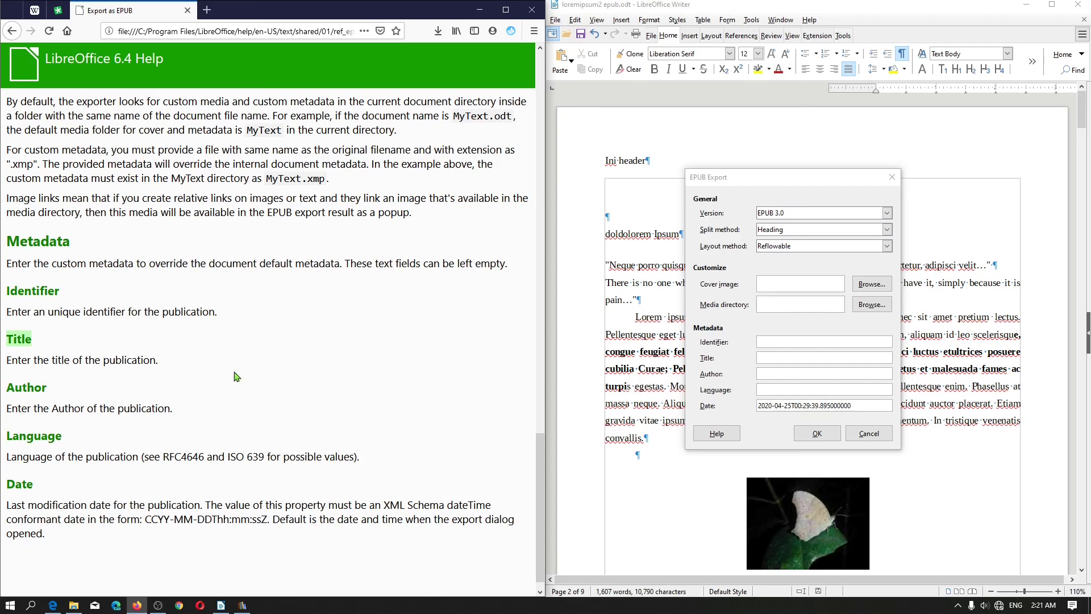
# - Set the EPUB metadata title to "Lorem Ipsum" and the author to "BelajarBentar"
pyautogui.click(786, 359)
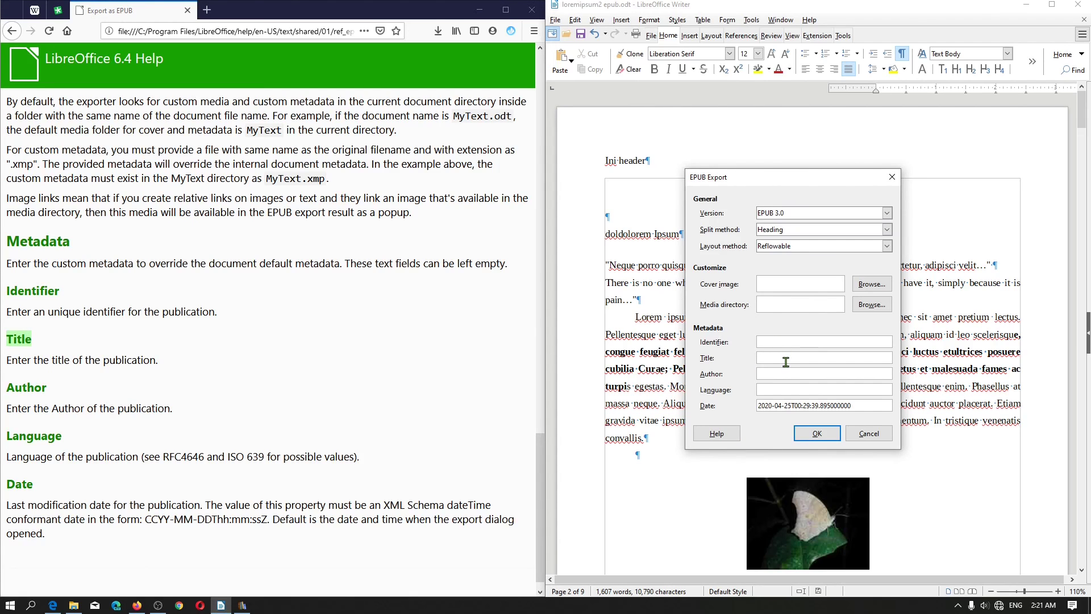
pyautogui.write('Lorem Ipsum')
pyautogui.click(789, 375)
pyautogui.write('BelajarBentar')
# - Find "indonesia" in Wikipedia's ISO 639-1 code list and set the EPUB language to "id"
pyautogui.click(34, 11)
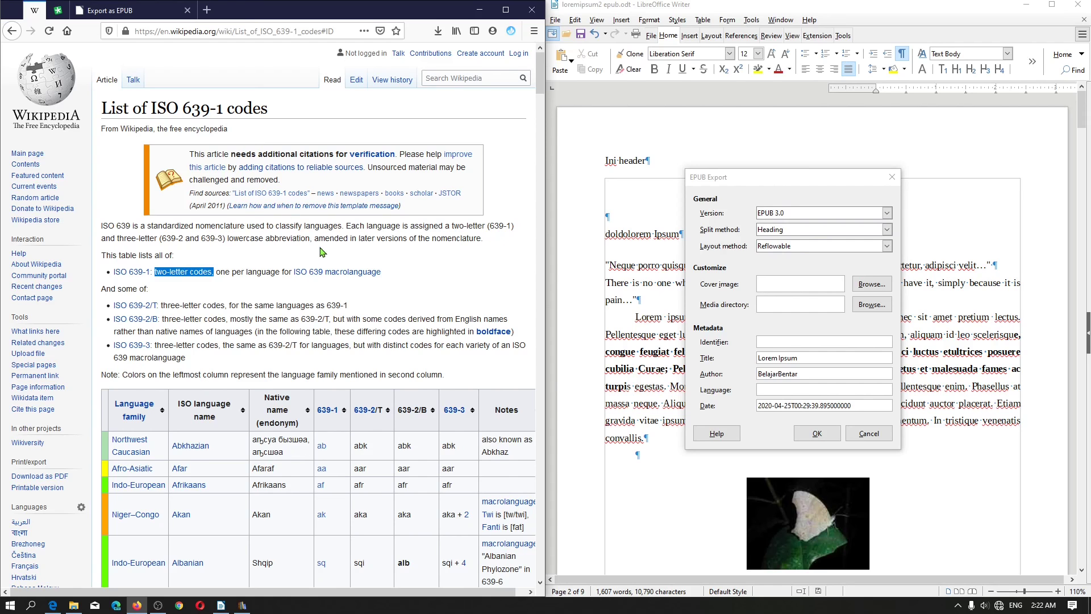
pyautogui.scroll(-1, 322, 252)
pyautogui.scroll(-5, 320, 248)
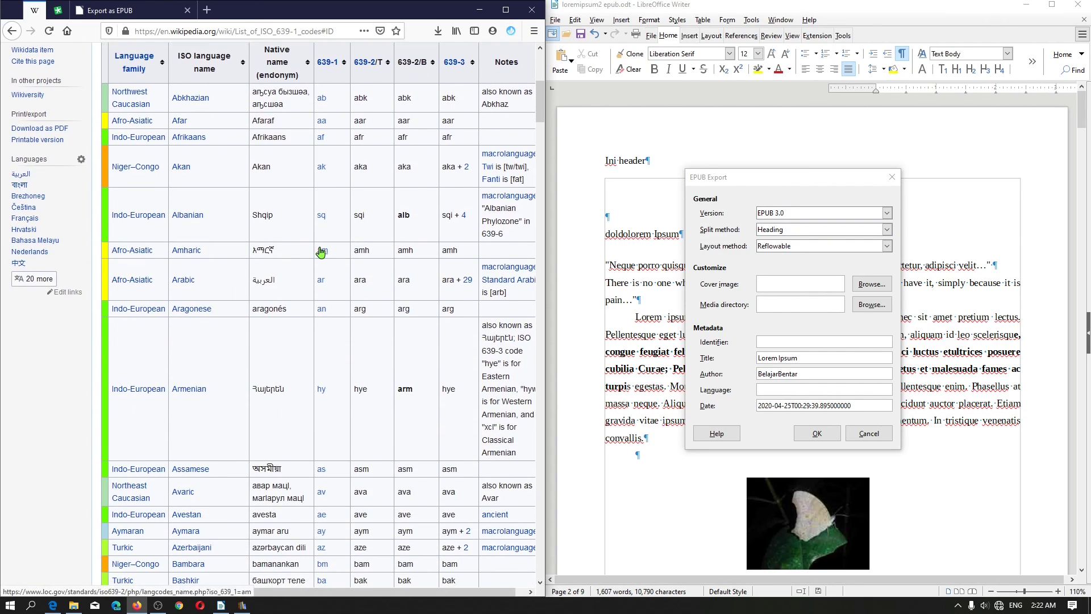
pyautogui.hotkey('ctrl', 'f')
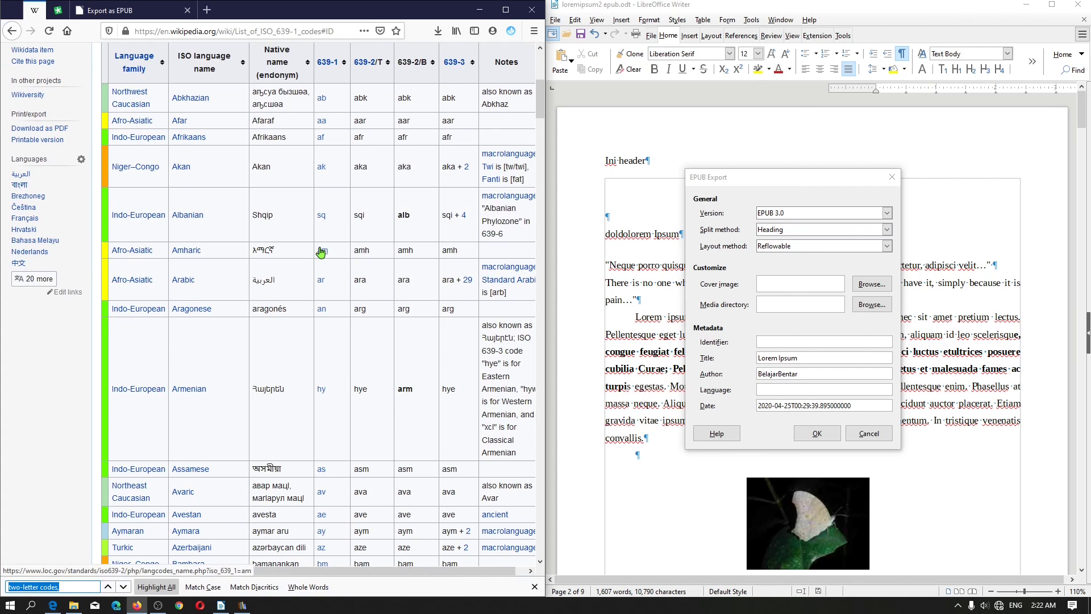
pyautogui.write('indonesia')
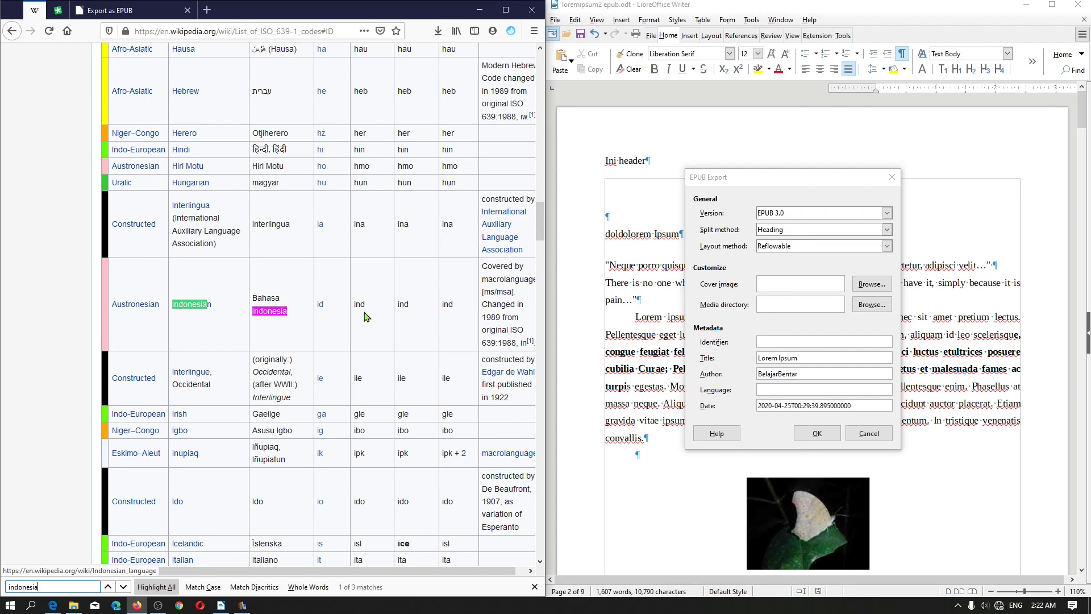
pyautogui.click(820, 386)
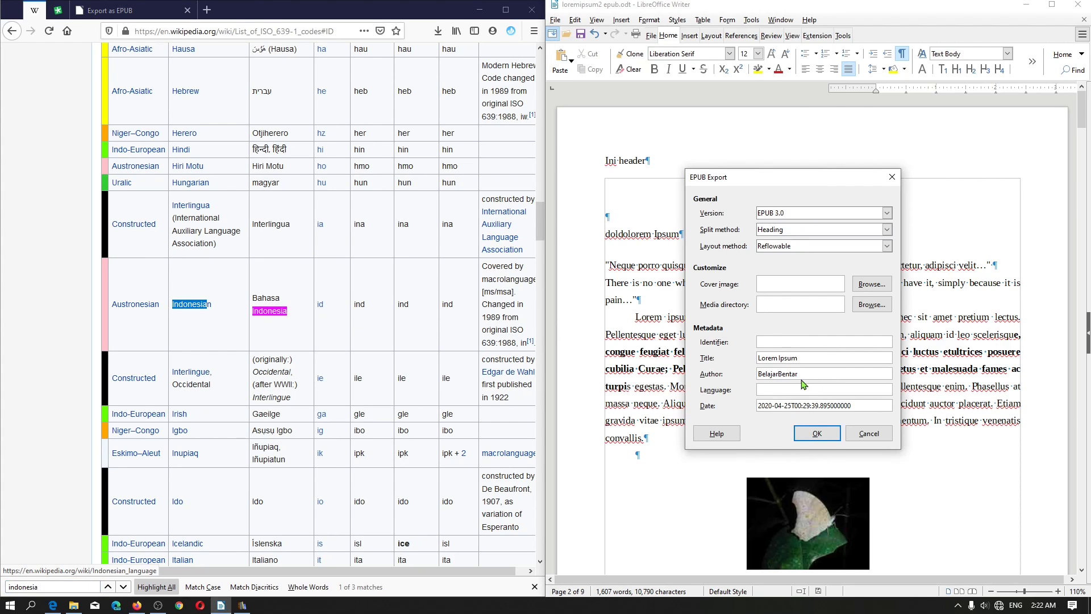
pyautogui.write('id')
# - Find Indonesian on the SDL language codes page, change the EPUB language to "id-ID", and cancel the export
pyautogui.click(58, 10)
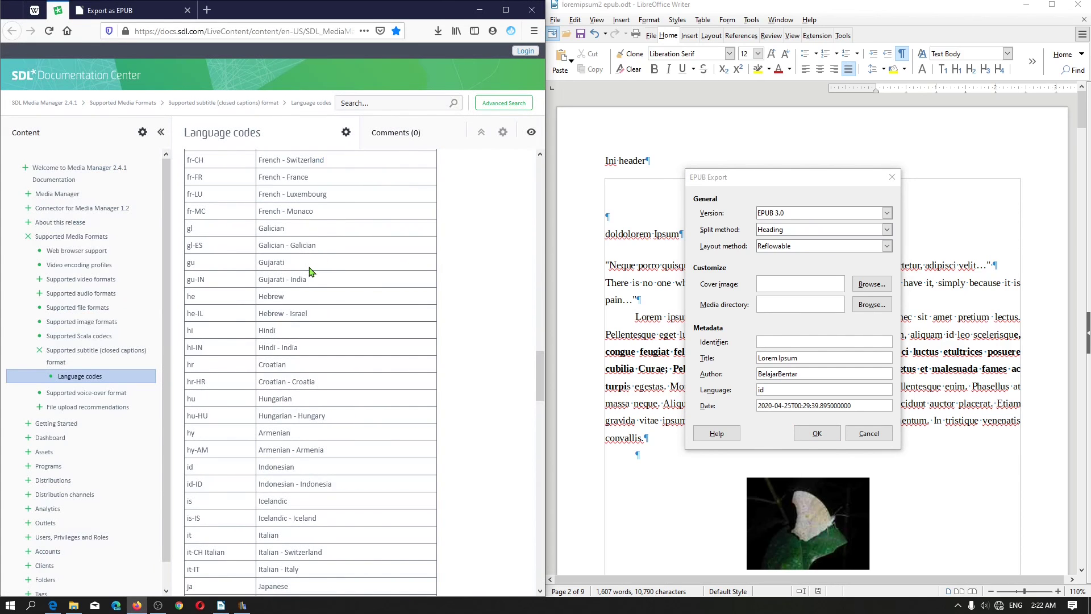
pyautogui.hotkey('ctrl', 'f')
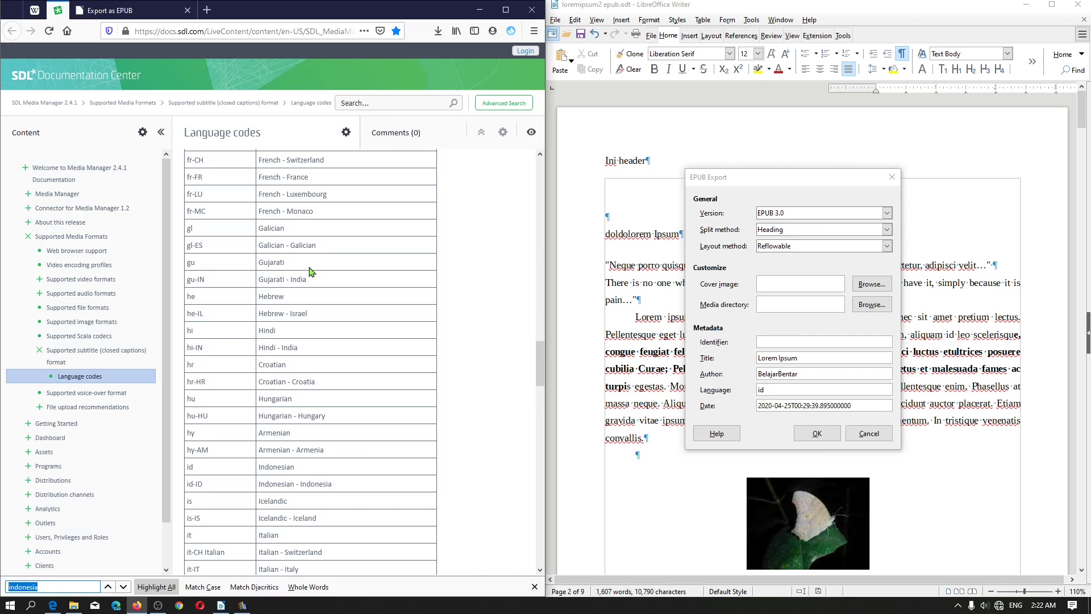
pyautogui.press('Return')
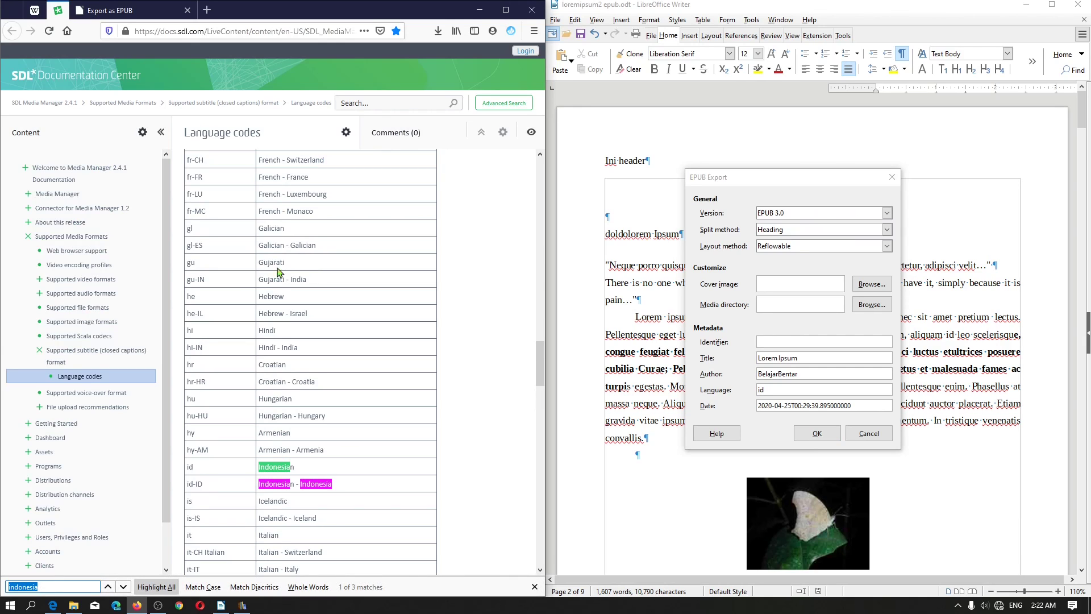
pyautogui.click(284, 482)
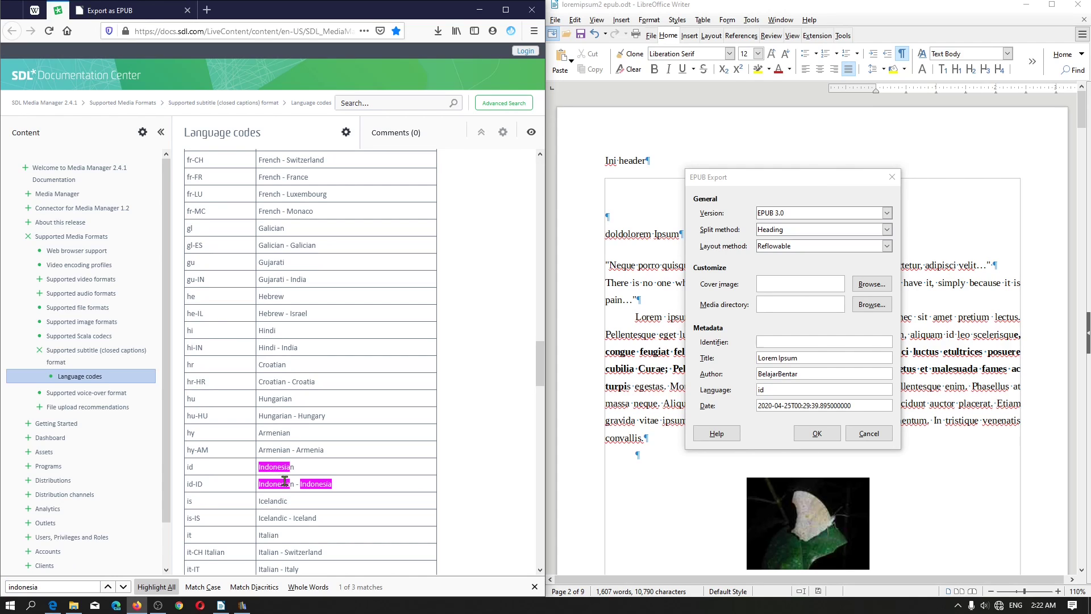
pyautogui.click(825, 390)
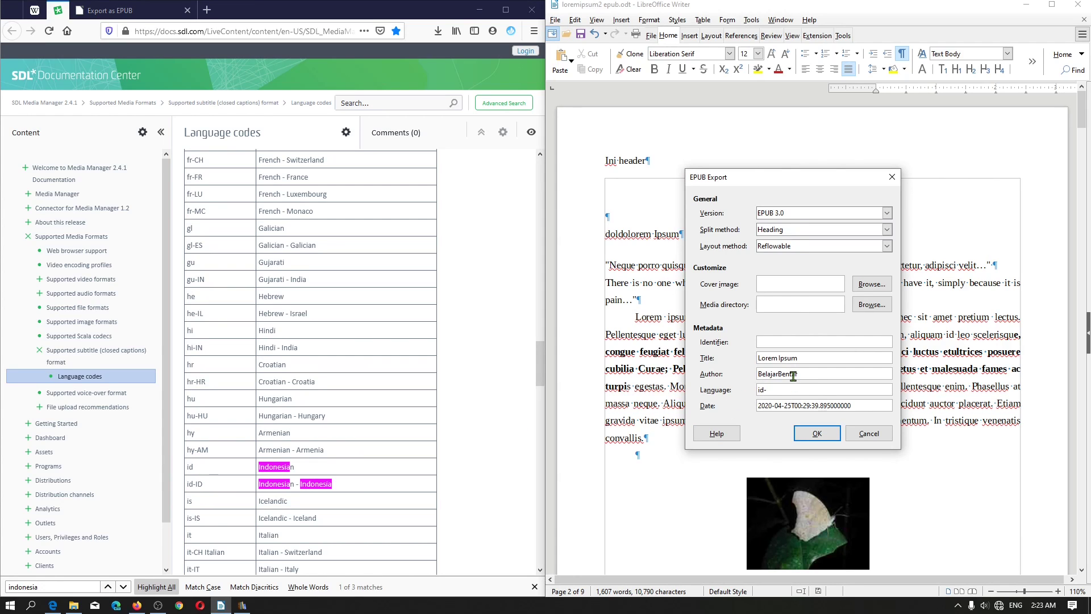
pyautogui.write('ID')
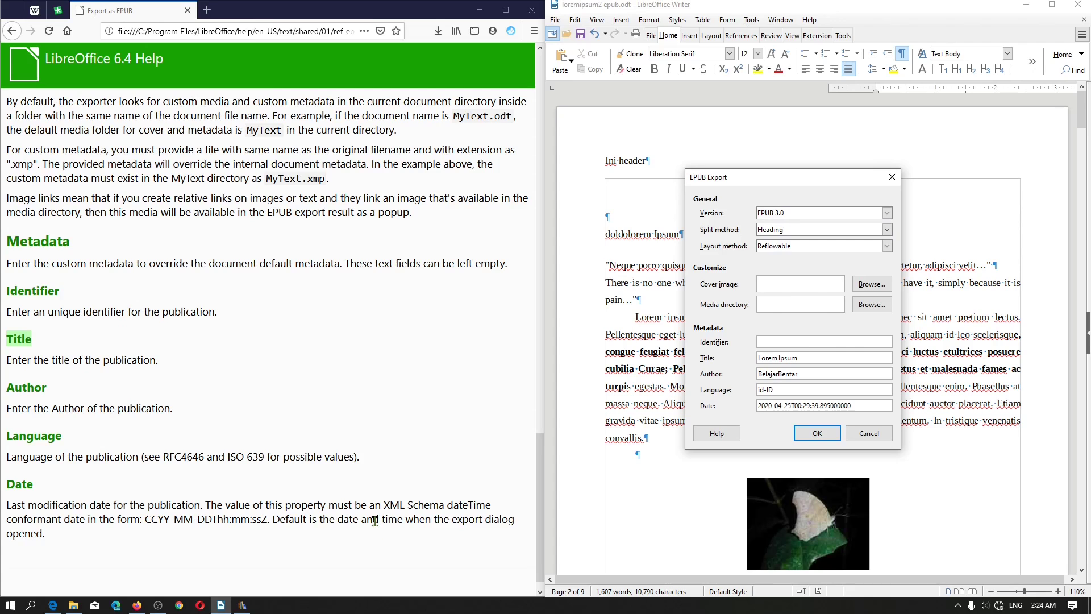
pyautogui.click(857, 434)
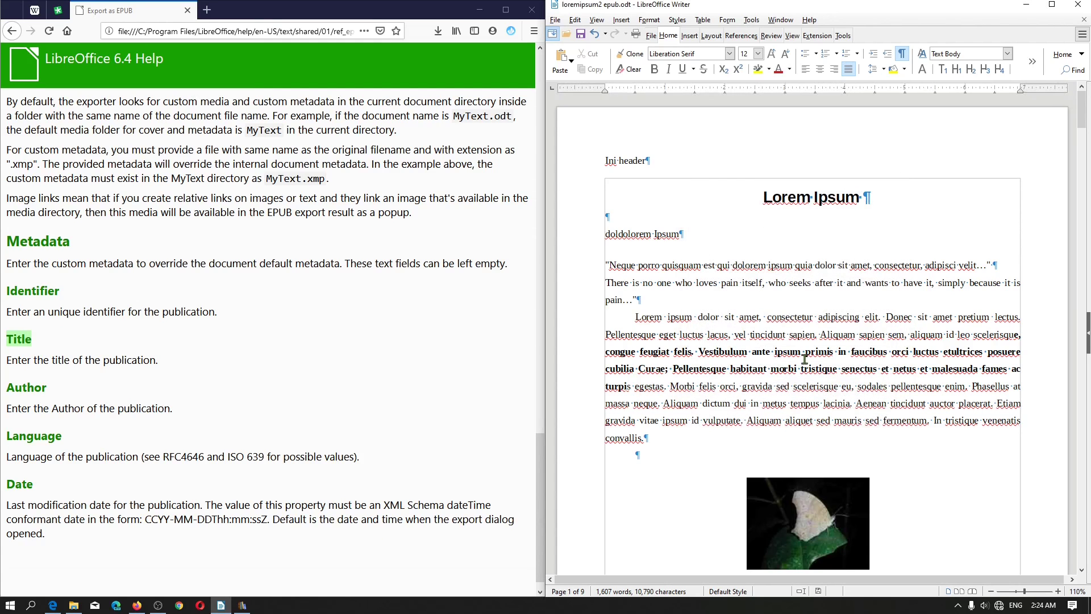
# - Review the date format codes under the BAB I heading and inspect the time part of the date in the EPUB export settings
pyautogui.scroll(-10, 800, 349)
pyautogui.scroll(-10, 800, 349)
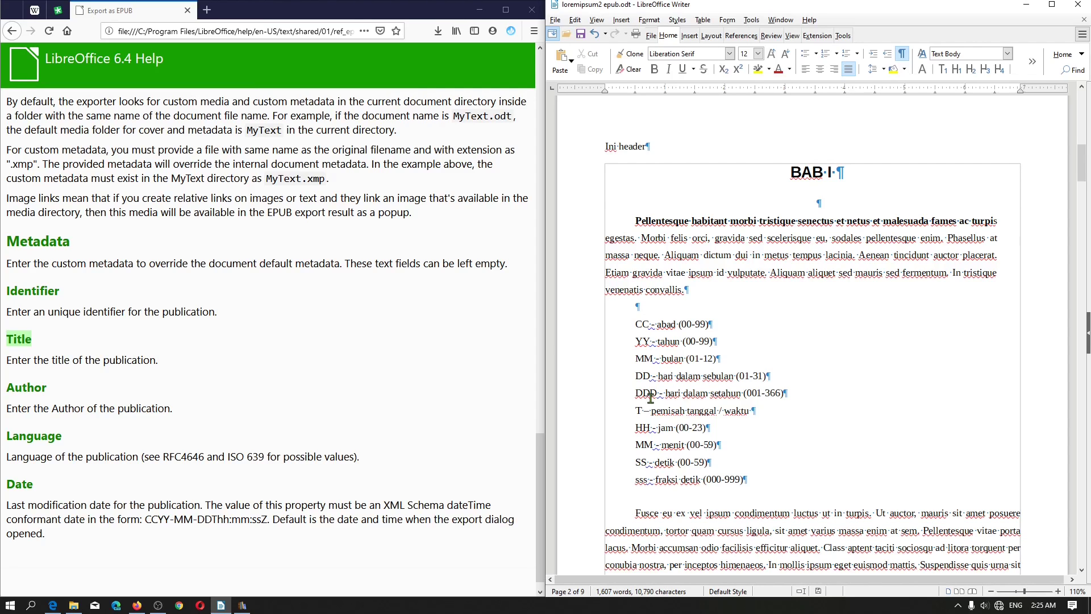
pyautogui.click(555, 19)
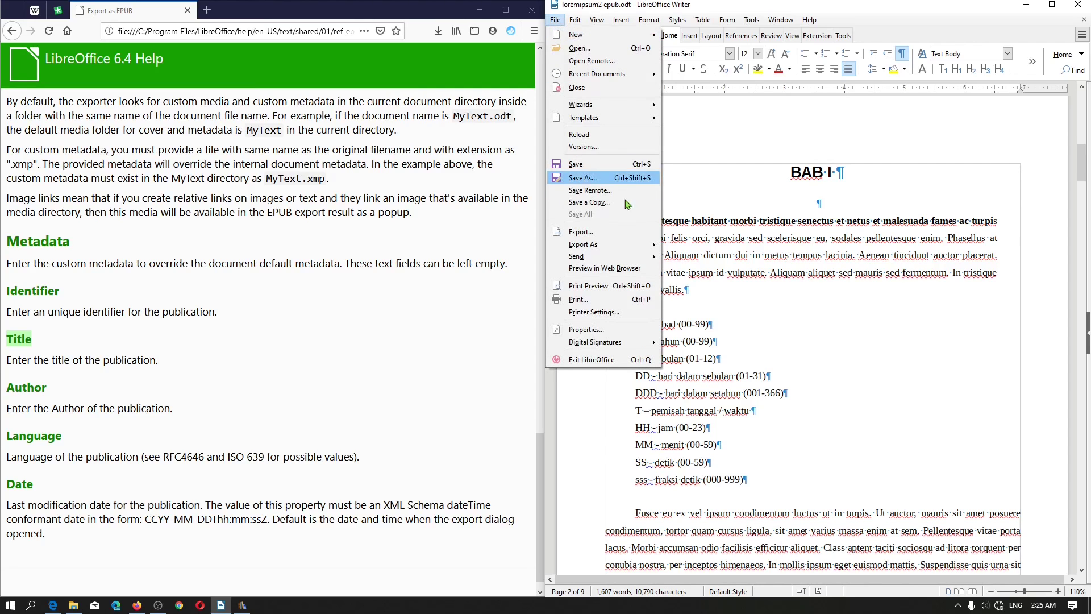
pyautogui.moveTo(639, 246)
pyautogui.click(705, 269)
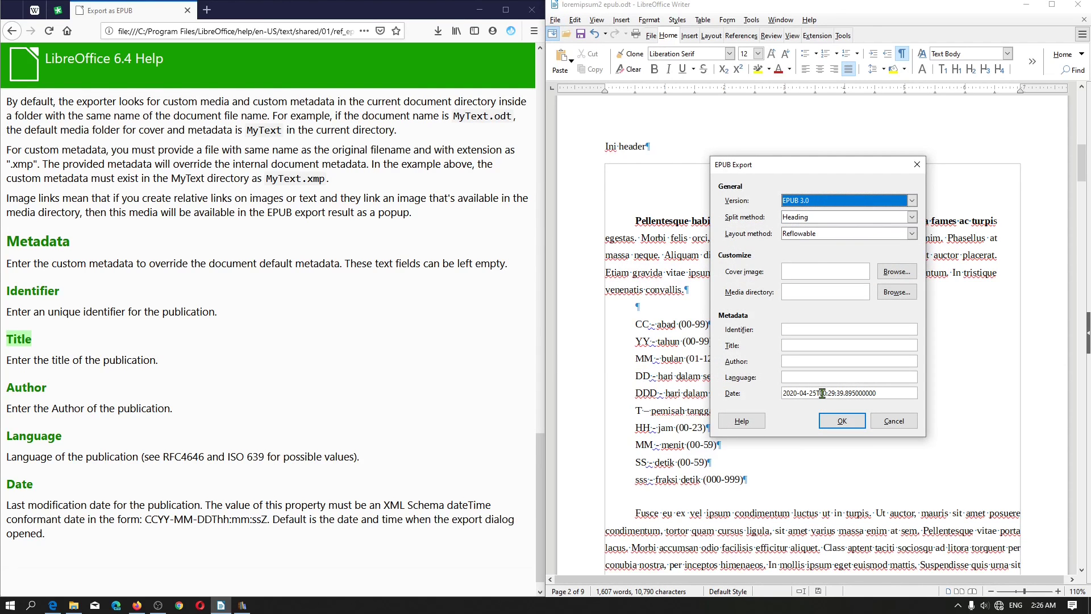
pyautogui.moveTo(820, 393); pyautogui.dragTo(836, 393)
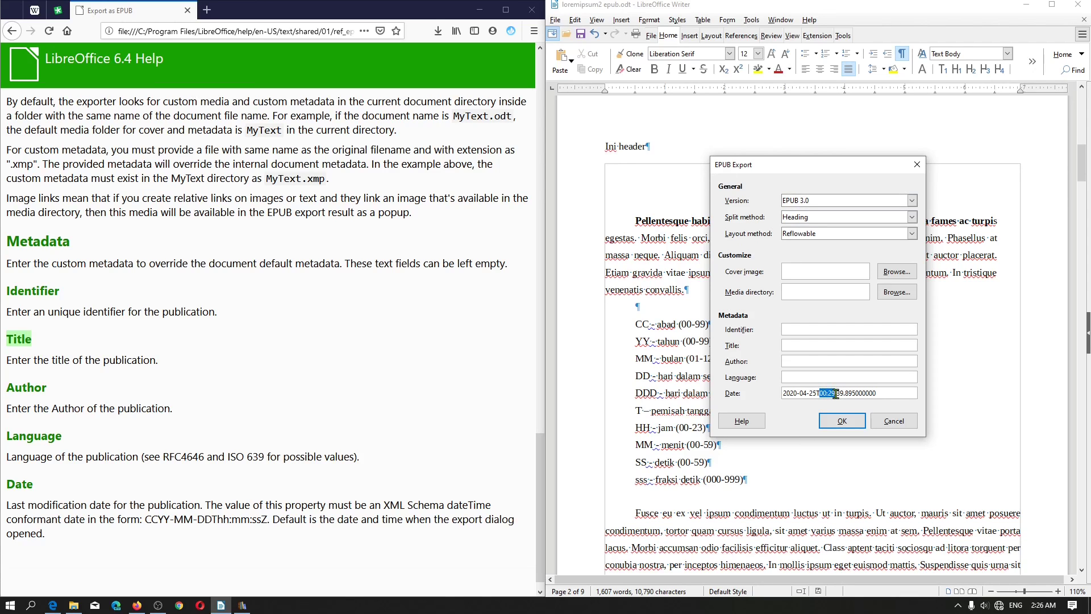
pyautogui.click(859, 424)
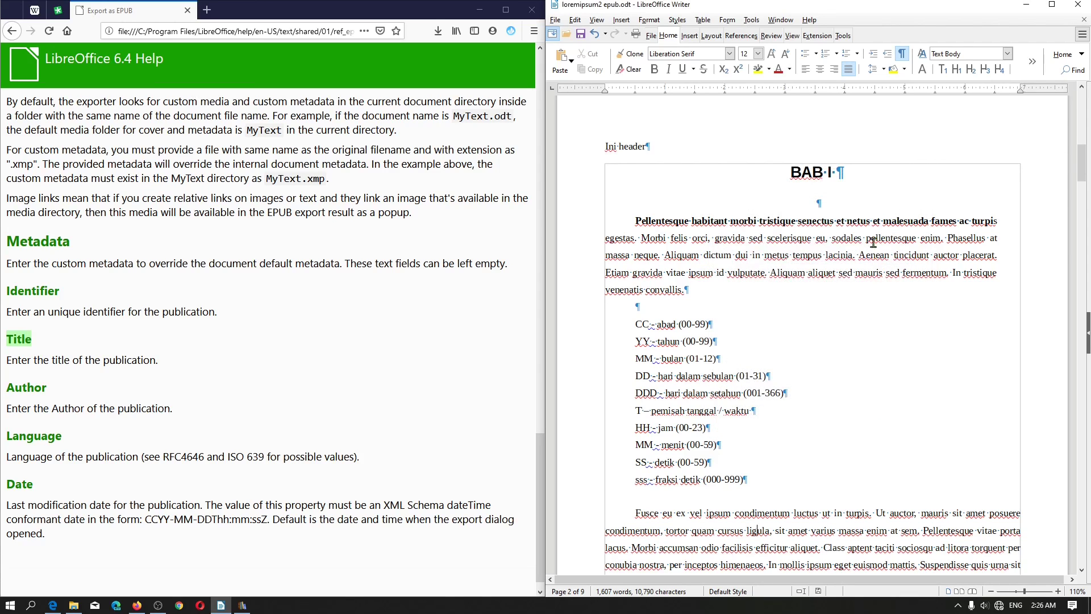
# - Append "II" to the BAB I heading and save the document
pyautogui.click(854, 176)
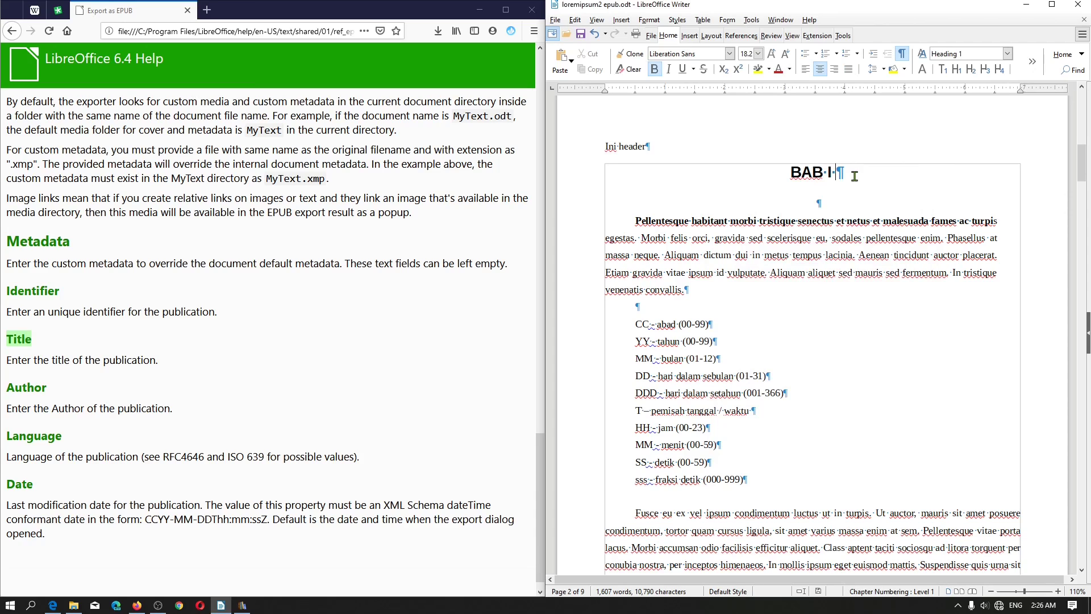
pyautogui.write('II')
pyautogui.hotkey('ctrl', 's')
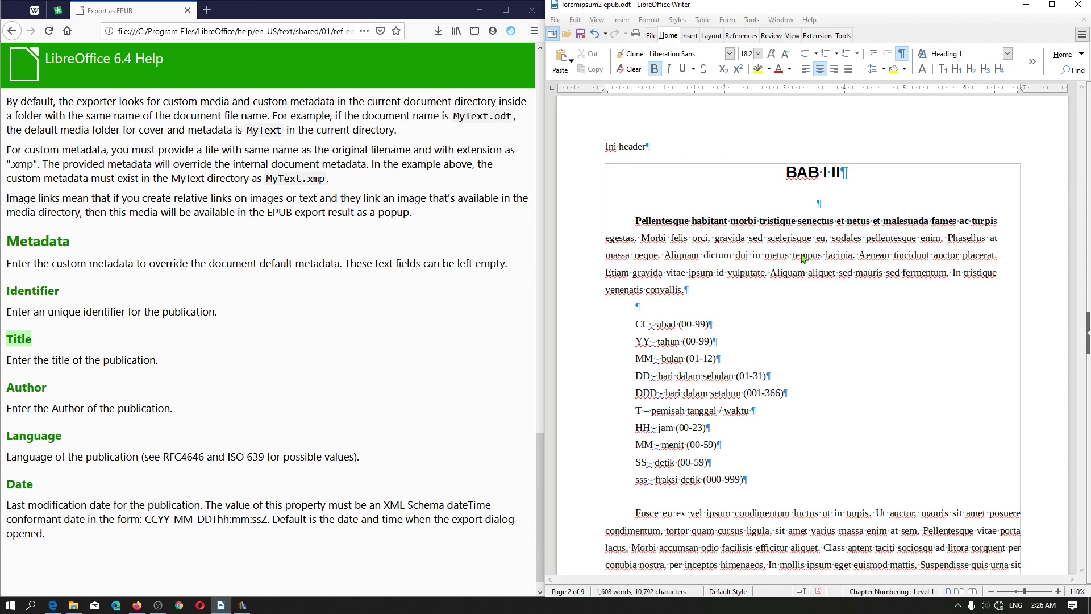
# - Reopen the EPUB export settings and enter the title "Lorem Ipsum", the author "BelajarBentar" and the language "id-ID"
pyautogui.click(552, 22)
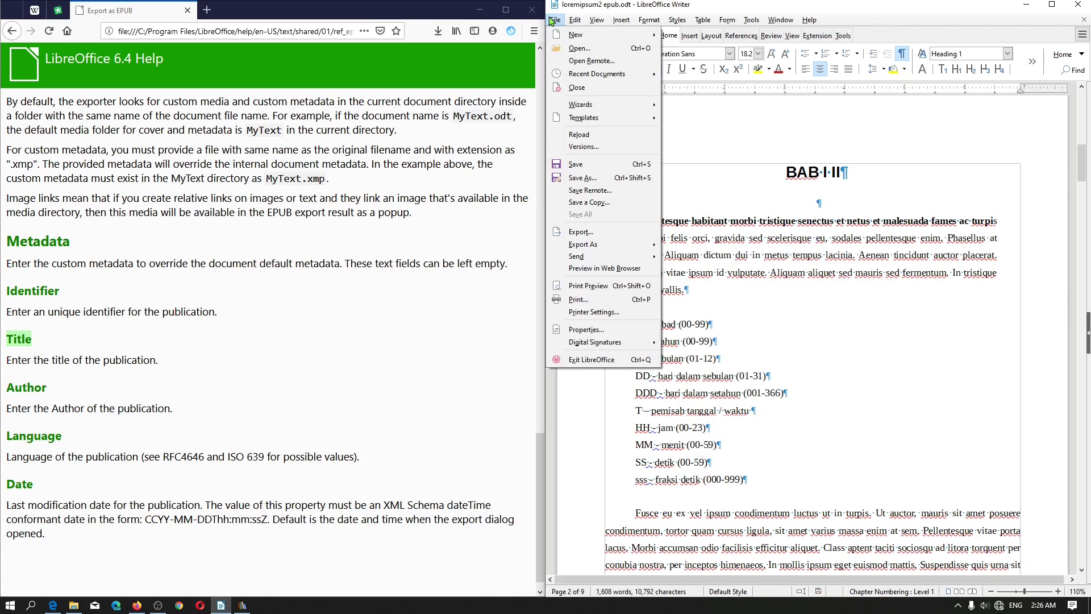
pyautogui.moveTo(600, 245)
pyautogui.click(723, 275)
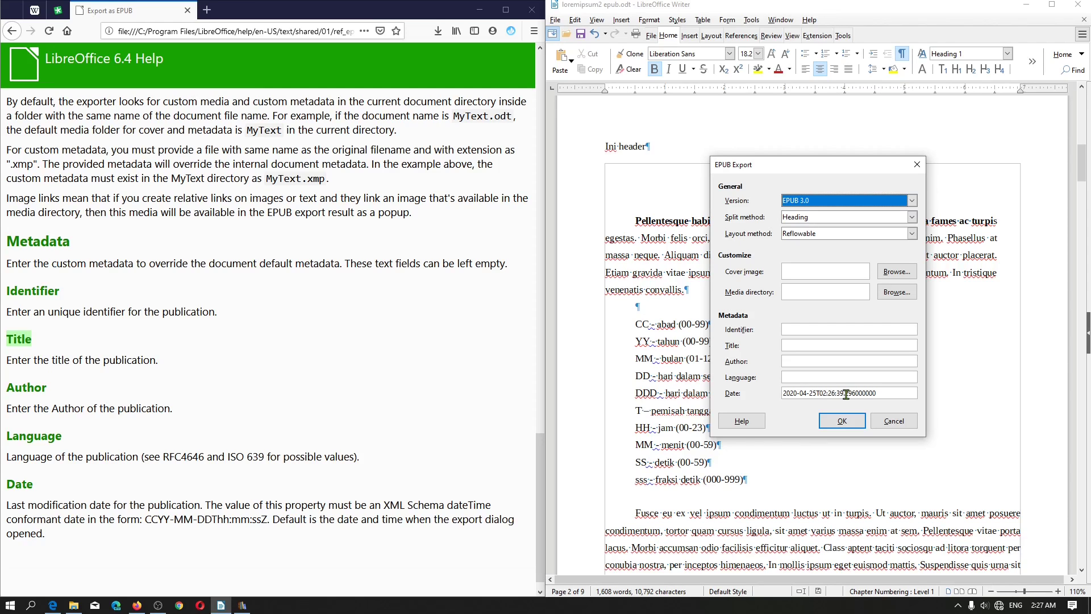
pyautogui.click(821, 348)
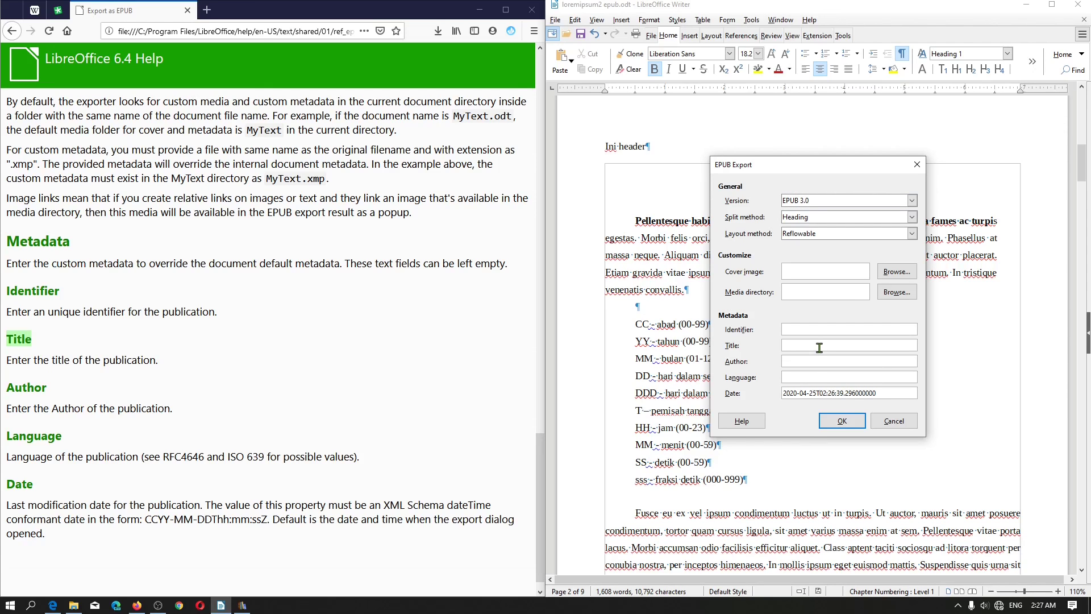
pyautogui.write('Lorem Ipsum')
pyautogui.click(818, 361)
pyautogui.write('BelajarBenti')
pyautogui.write('id')
pyautogui.write('-ID')
# - Export the EPUB to the hybrid pdf 2 folder as "loremipsum2 epub metadata"
pyautogui.click(843, 421)
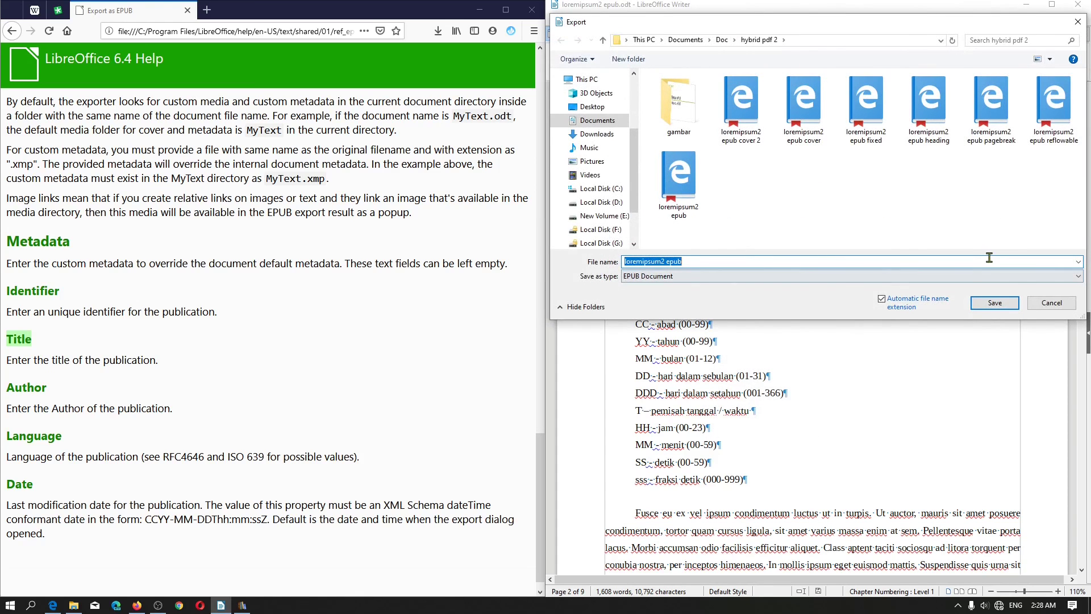
pyautogui.click(960, 264)
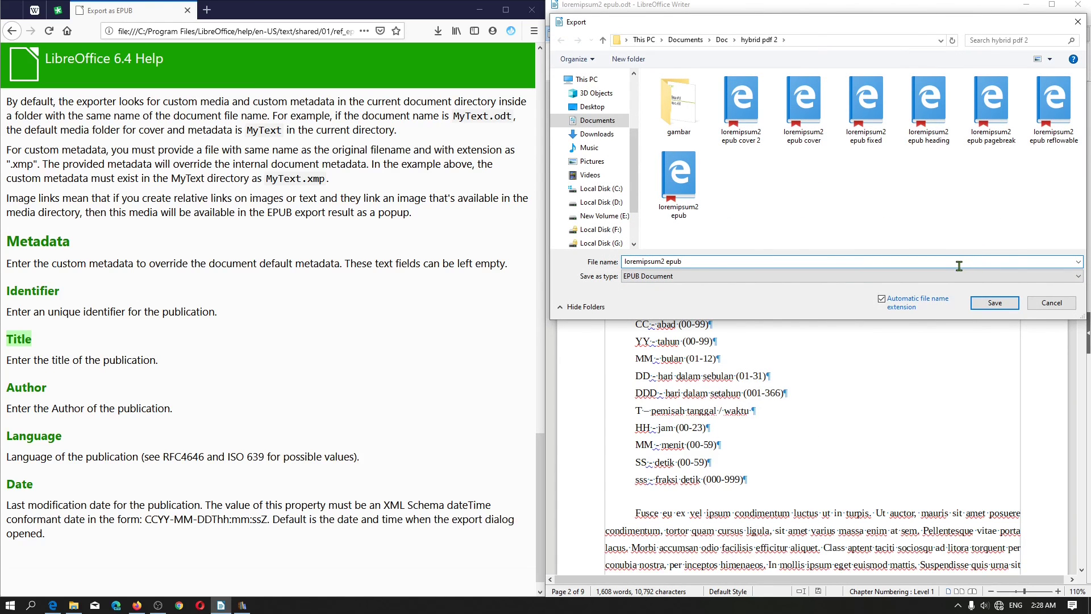
pyautogui.write('metadata')
pyautogui.press('Return')
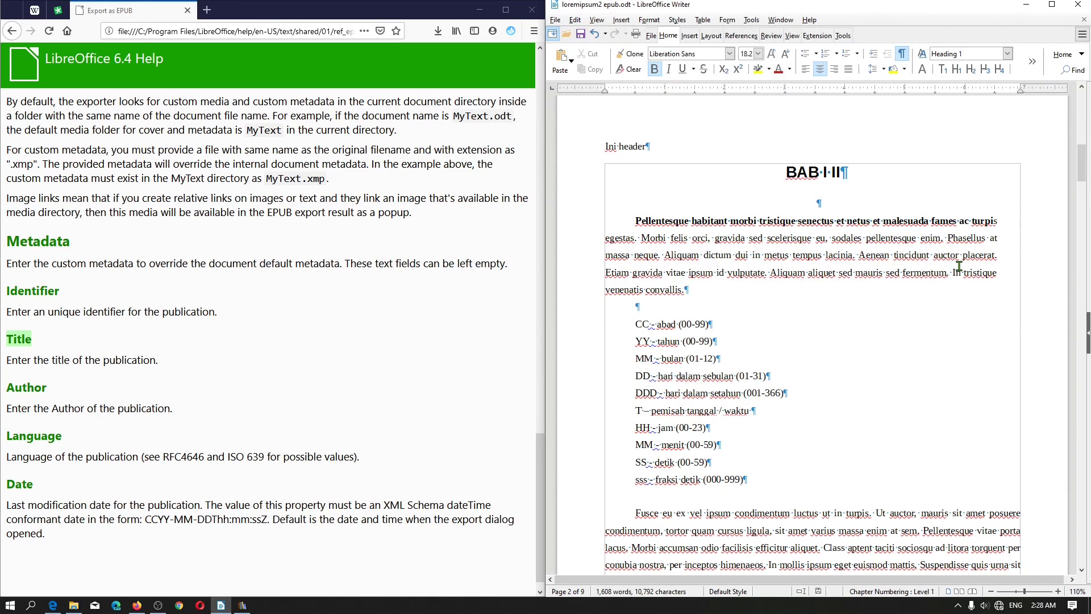
# - Open the exported "loremipsum2 epub metadata" file from the hybrid pdf 2 folder to check its displayed title
pyautogui.click(71, 606)
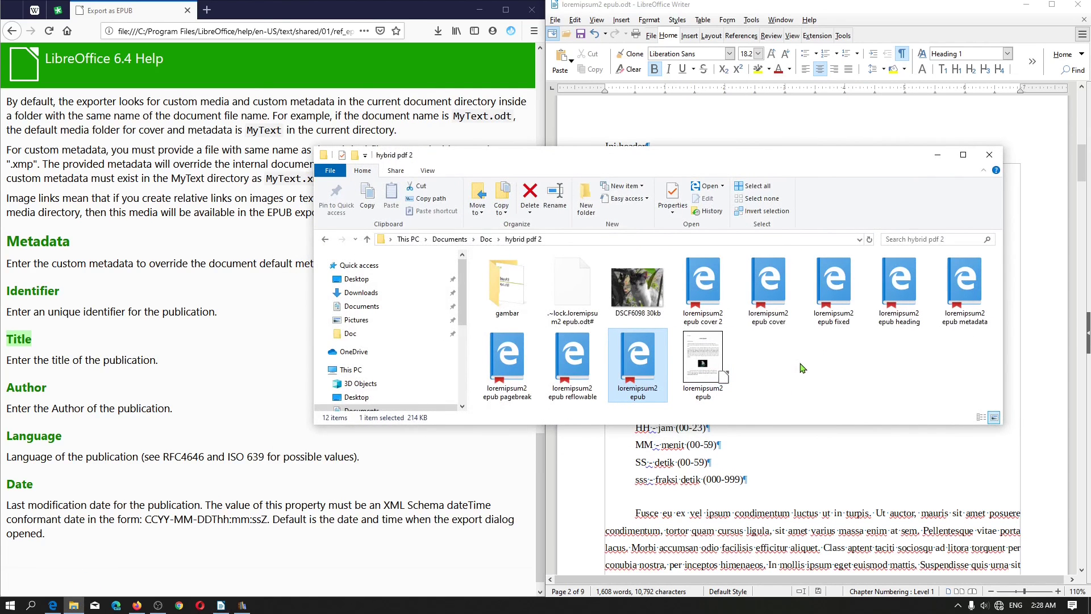
pyautogui.click(956, 296)
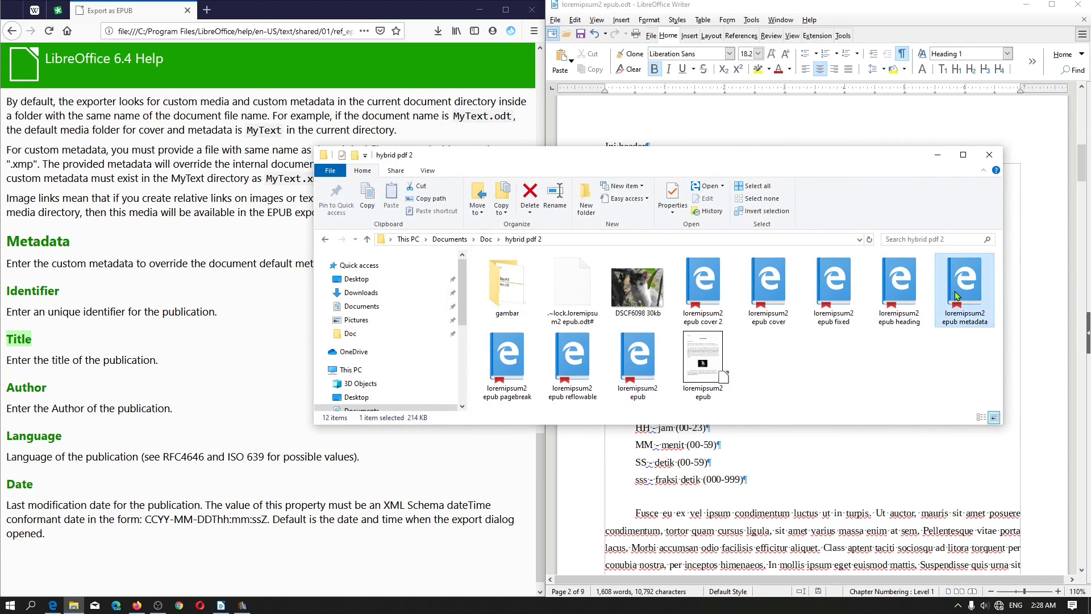
pyautogui.doubleClick(956, 296)
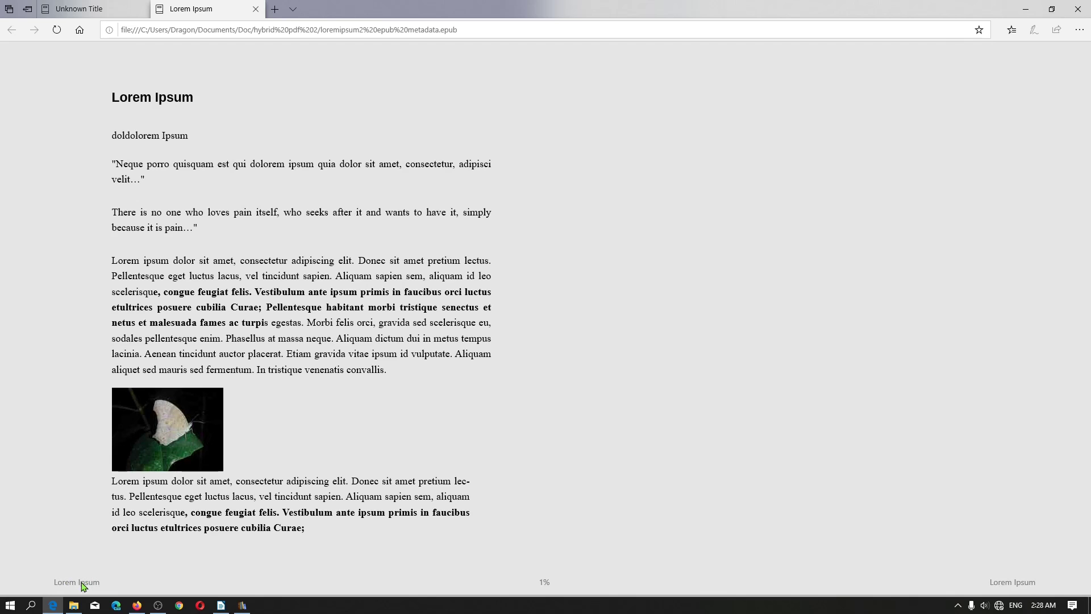
# - Add the "loremipsum2 epub metadata" file from File Explorer to the calibre library
pyautogui.click(73, 604)
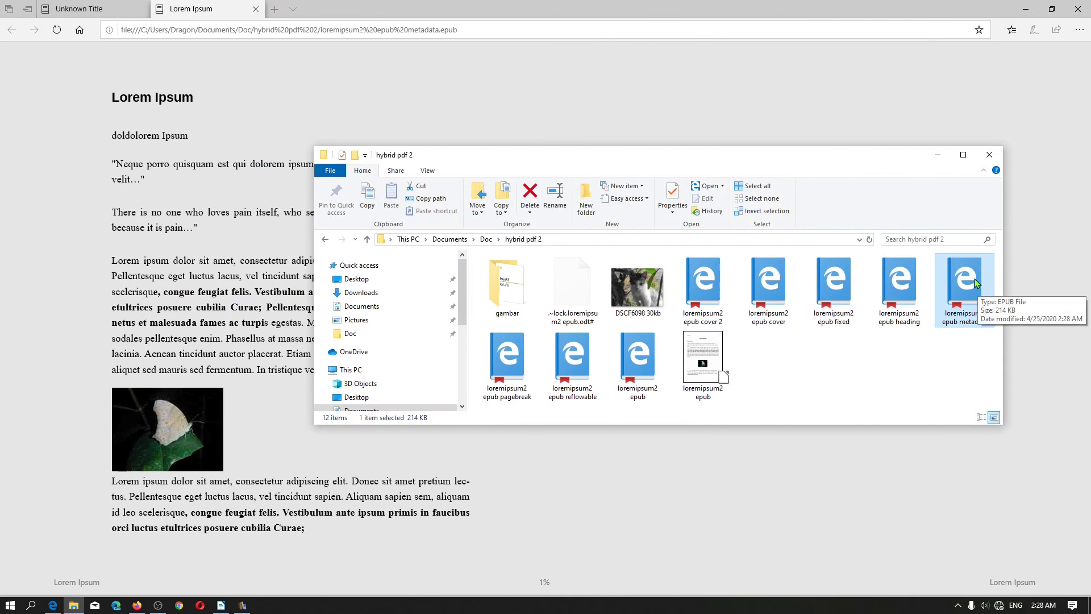
pyautogui.moveTo(973, 282); pyautogui.dragTo(318, 361)
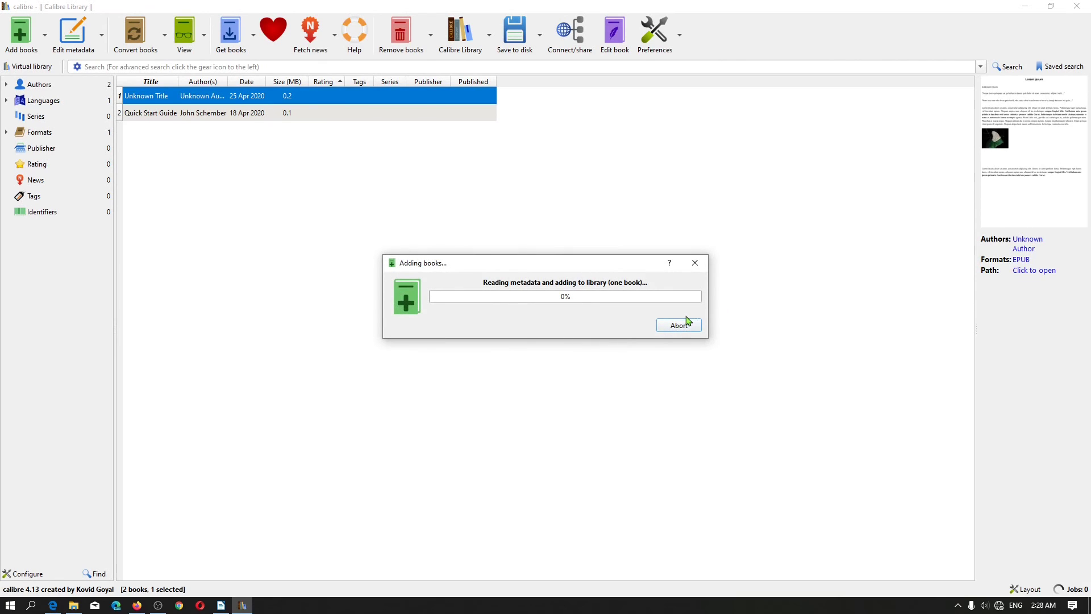